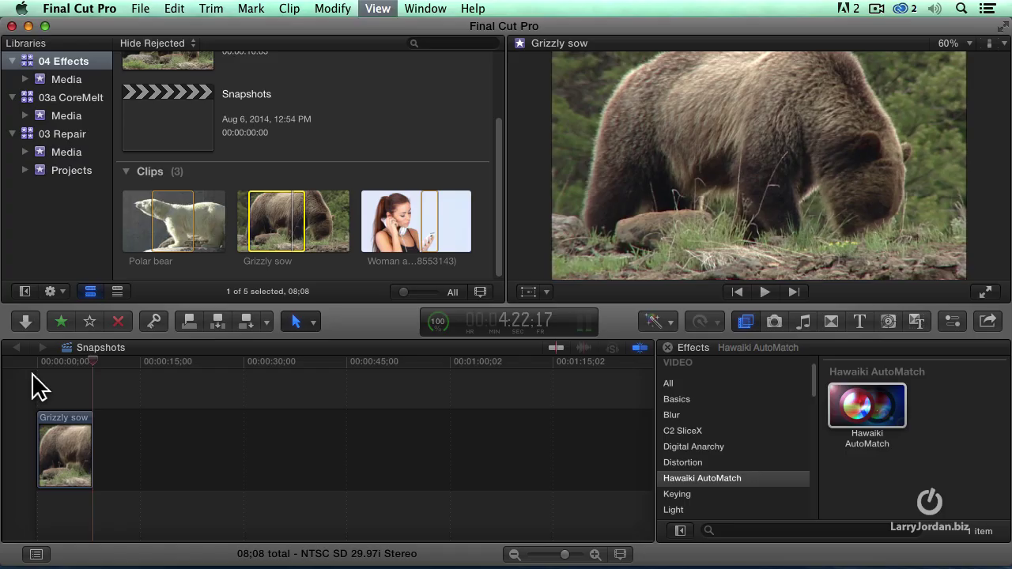
- Blade the Grizzly sow clip at the moment the bear stands up
{"action": "left_click", "coordinate": [64, 364]}
{"action": "key", "text": "space"}
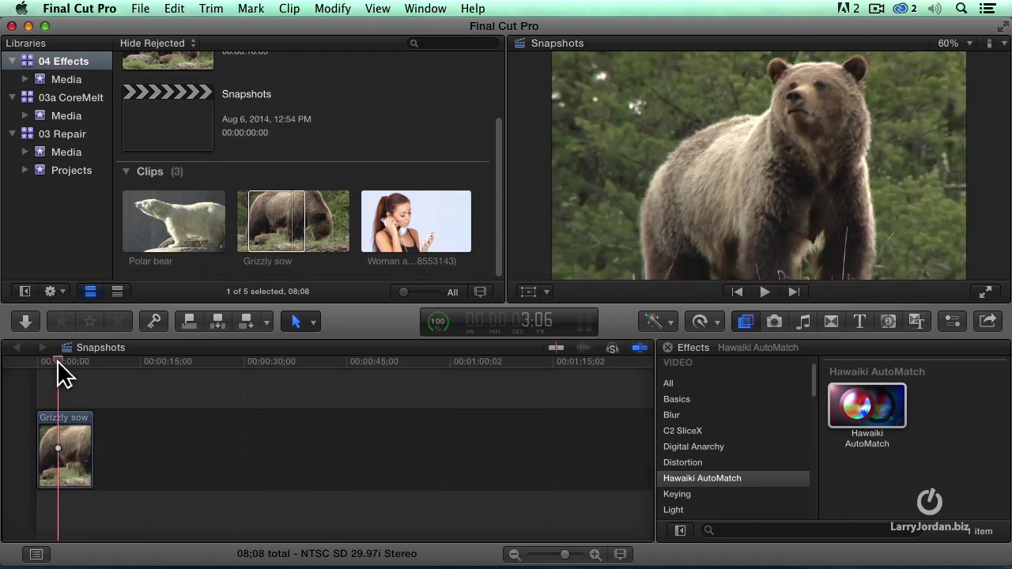
{"action": "key", "text": "b"}
{"action": "left_click", "coordinate": [71, 433]}
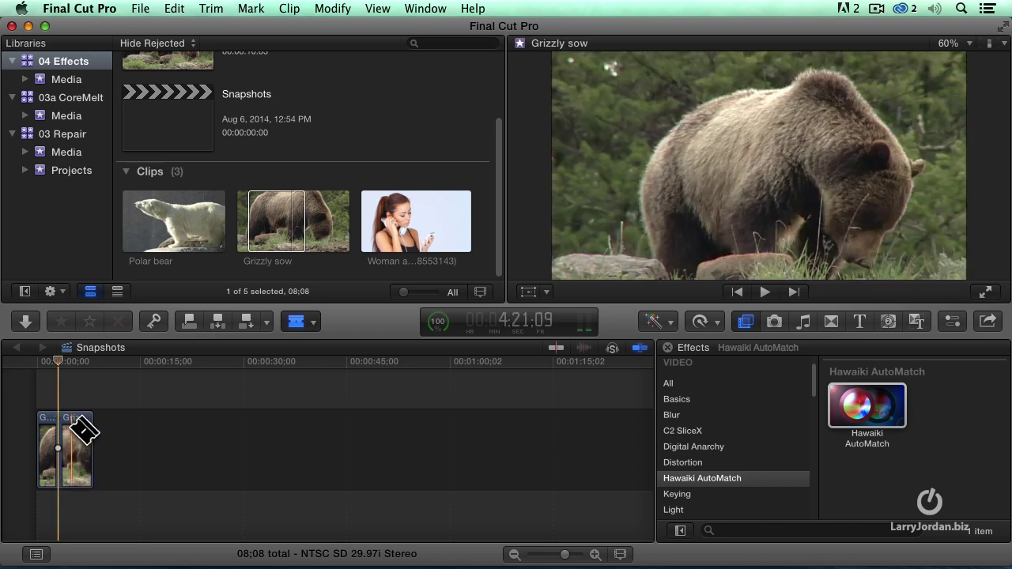
- Show the XEffects Snapshots category in the Effects browser and browse its presets
{"action": "scroll", "coordinate": [783, 436], "scroll_direction": "down", "scroll_amount": 3}
{"action": "scroll", "coordinate": [784, 437], "scroll_direction": "down", "scroll_amount": 2}
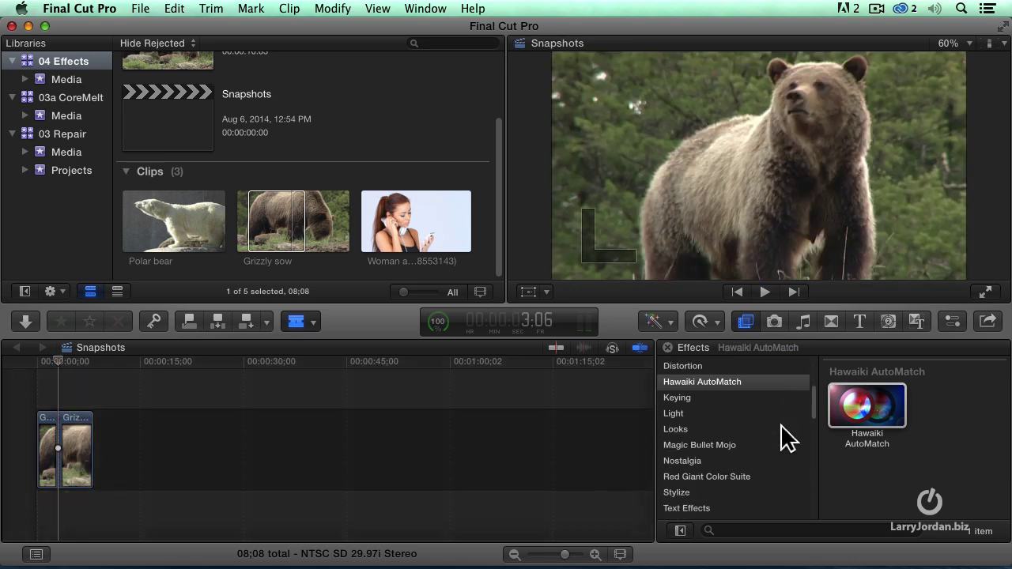
{"action": "scroll", "coordinate": [783, 444], "scroll_direction": "down", "scroll_amount": 2}
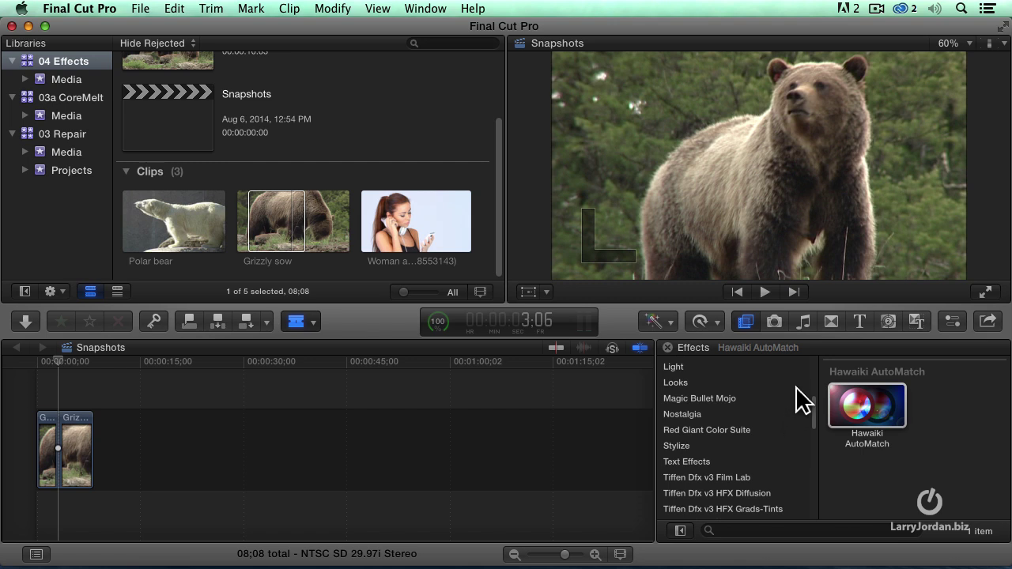
{"action": "scroll", "coordinate": [771, 404], "scroll_direction": "down", "scroll_amount": 2}
{"action": "scroll", "coordinate": [768, 402], "scroll_direction": "down", "scroll_amount": 2}
{"action": "scroll", "coordinate": [755, 405], "scroll_direction": "down", "scroll_amount": 8}
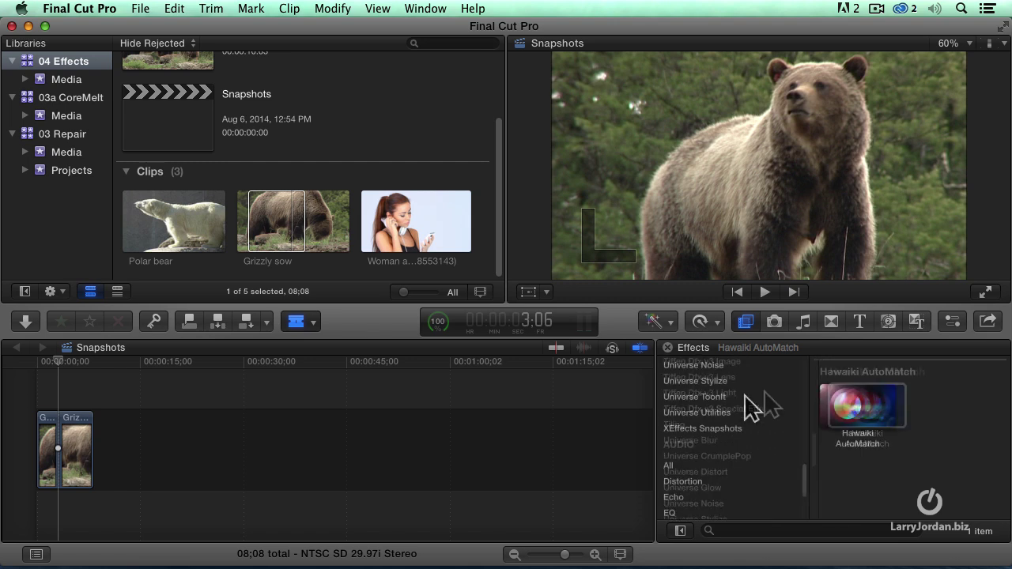
{"action": "left_click", "coordinate": [724, 431]}
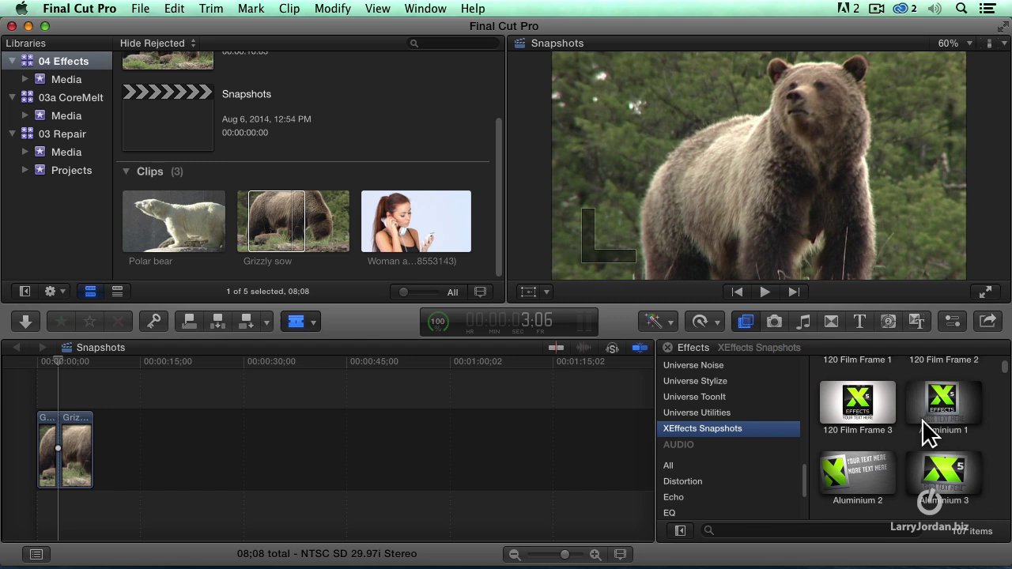
{"action": "scroll", "coordinate": [922, 420], "scroll_direction": "down", "scroll_amount": 2}
{"action": "scroll", "coordinate": [923, 421], "scroll_direction": "down", "scroll_amount": 2}
{"action": "scroll", "coordinate": [925, 434], "scroll_direction": "down", "scroll_amount": 2}
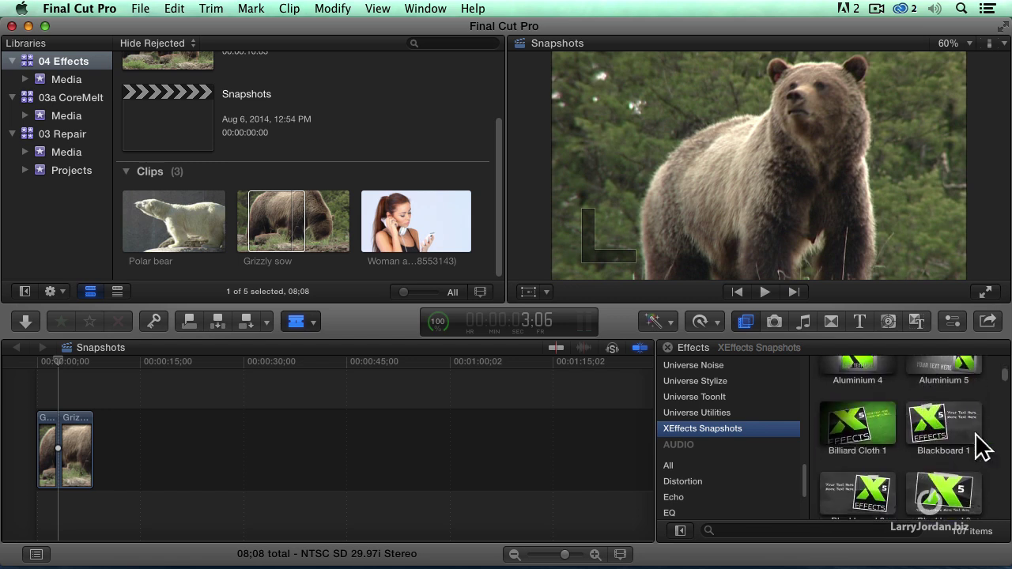
- Apply the Blackboard 1 snapshot effect to the second Grizzly sow clip and preview it
{"action": "mouse_move", "coordinate": [941, 423]}
{"action": "left_mouse_down"}
{"action": "mouse_move", "coordinate": [142, 368]}
{"action": "mouse_move", "coordinate": [83, 419]}
{"action": "mouse_move", "coordinate": [288, 418]}
{"action": "mouse_move", "coordinate": [87, 414]}
{"action": "mouse_move", "coordinate": [95, 398]}
{"action": "mouse_move", "coordinate": [48, 378]}
{"action": "mouse_move", "coordinate": [53, 364]}
{"action": "mouse_move", "coordinate": [53, 375]}
{"action": "left_mouse_up"}
{"action": "key", "text": "space"}
{"action": "key", "text": "space"}
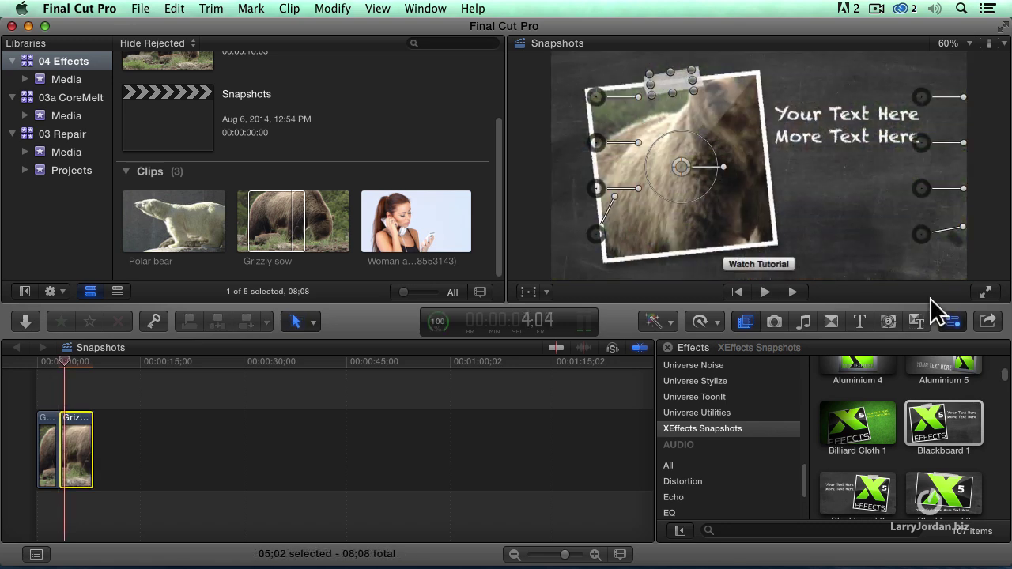
{"action": "left_click", "coordinate": [952, 321]}
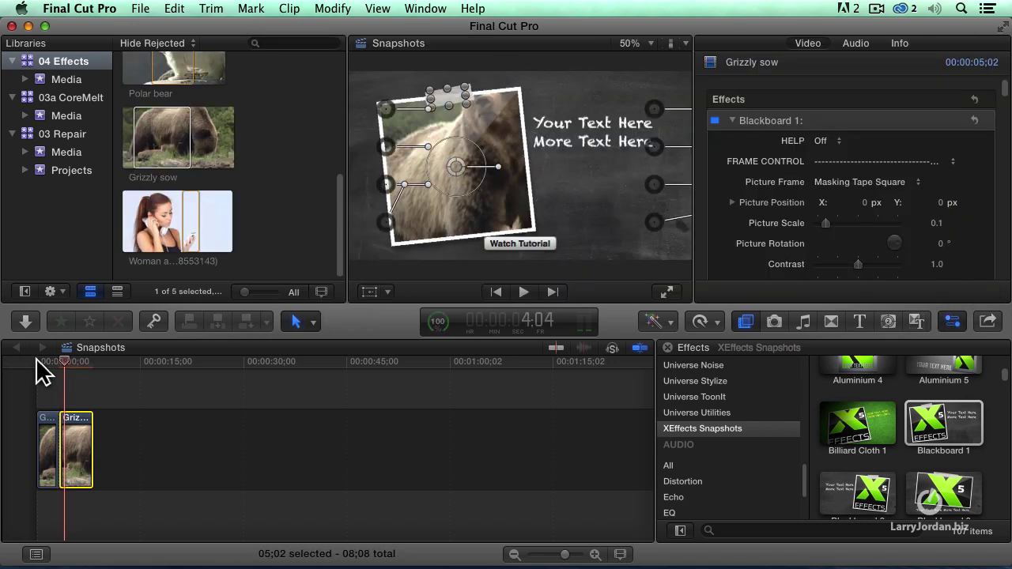
- Replay from the start, stop on the snapshot, and lower Picture Scale to 0.06
{"action": "left_click", "coordinate": [41, 362]}
{"action": "key", "text": "space"}
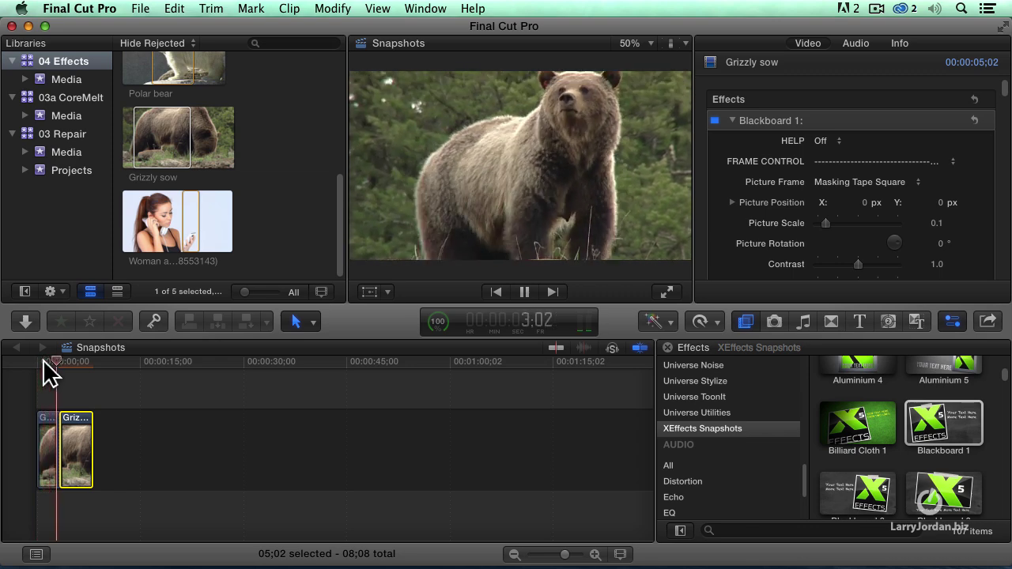
{"action": "key", "text": "space"}
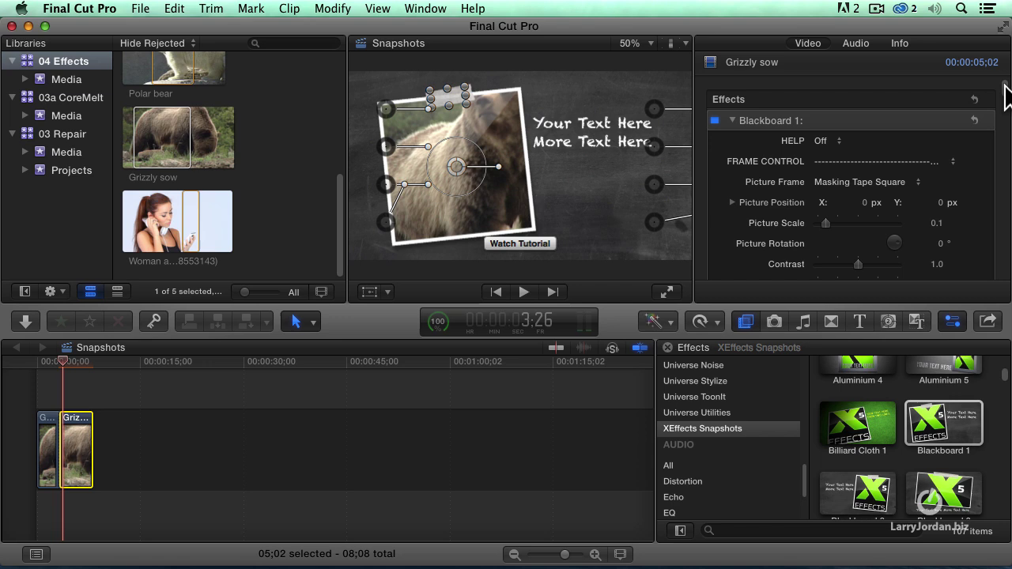
{"action": "left_click_drag", "start_coordinate": [825, 222], "coordinate": [822, 220]}
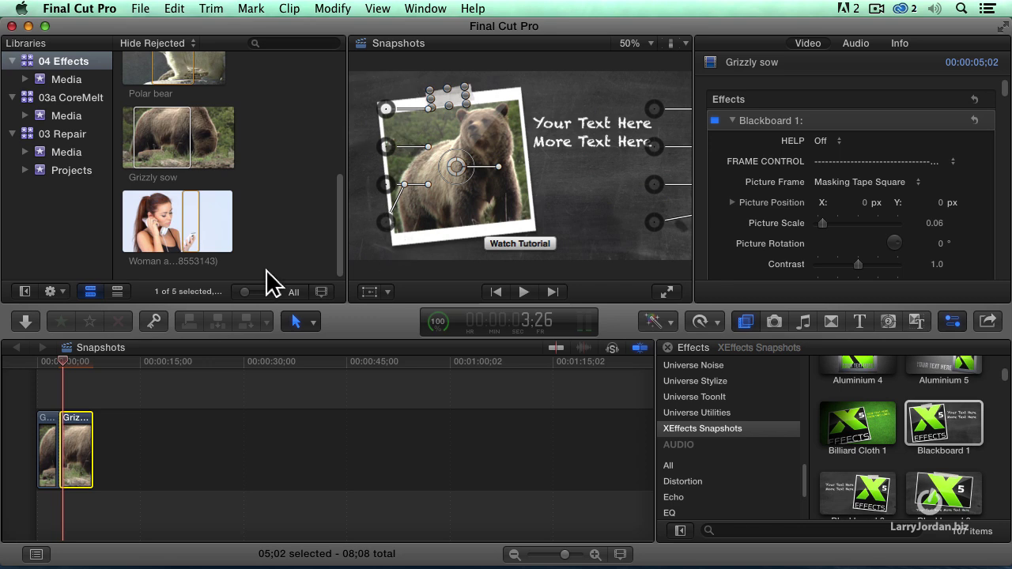
- Nudge the taped bear picture frame up and left on the blackboard in the viewer
{"action": "left_click", "coordinate": [431, 107]}
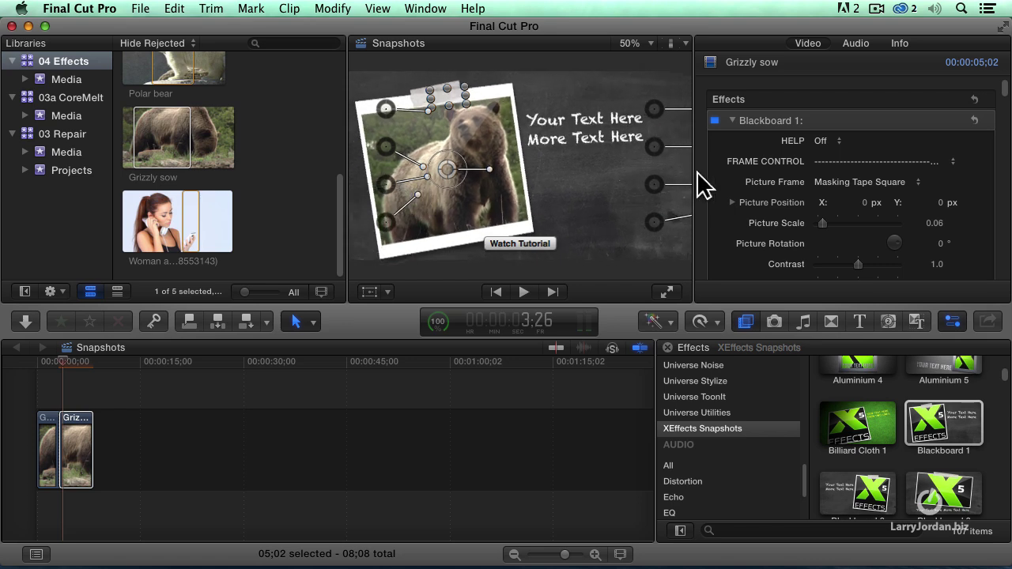
- Replace the first blackboard title 'Your Text Here' with 'Grizzly Bear'
{"action": "left_click", "coordinate": [601, 146]}
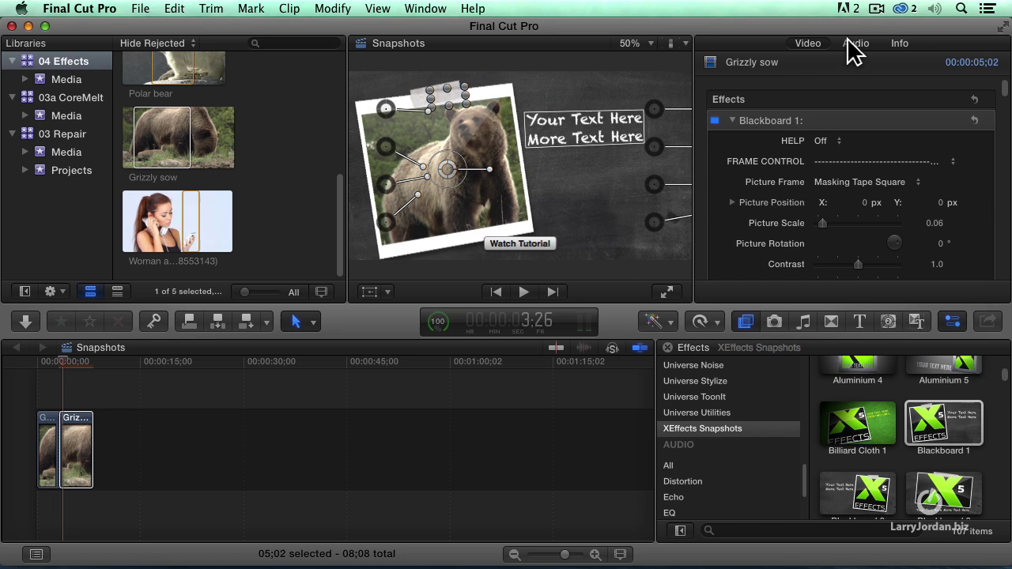
{"action": "double_click", "coordinate": [609, 123]}
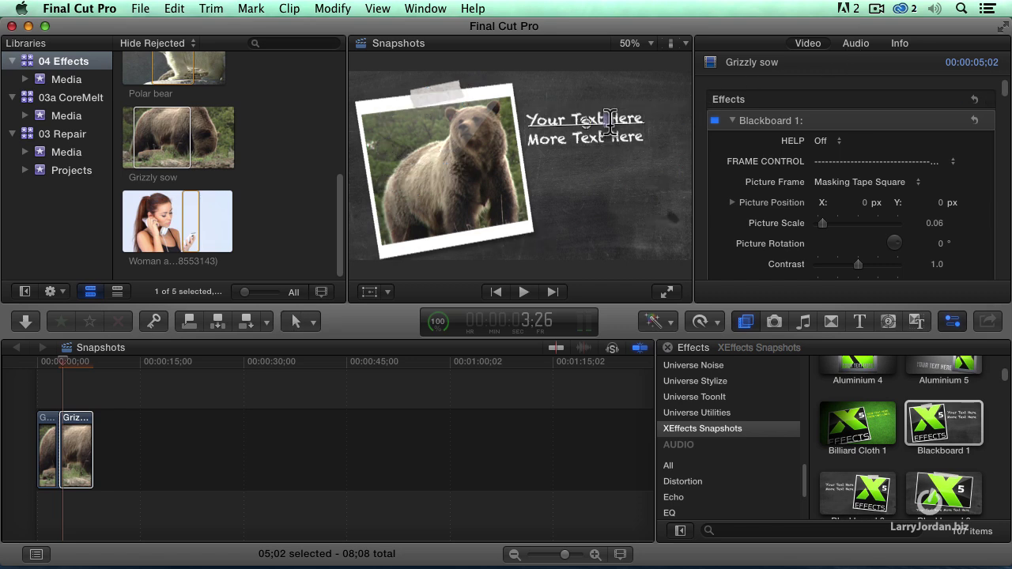
{"action": "left_click_drag", "start_coordinate": [643, 119], "coordinate": [524, 119]}
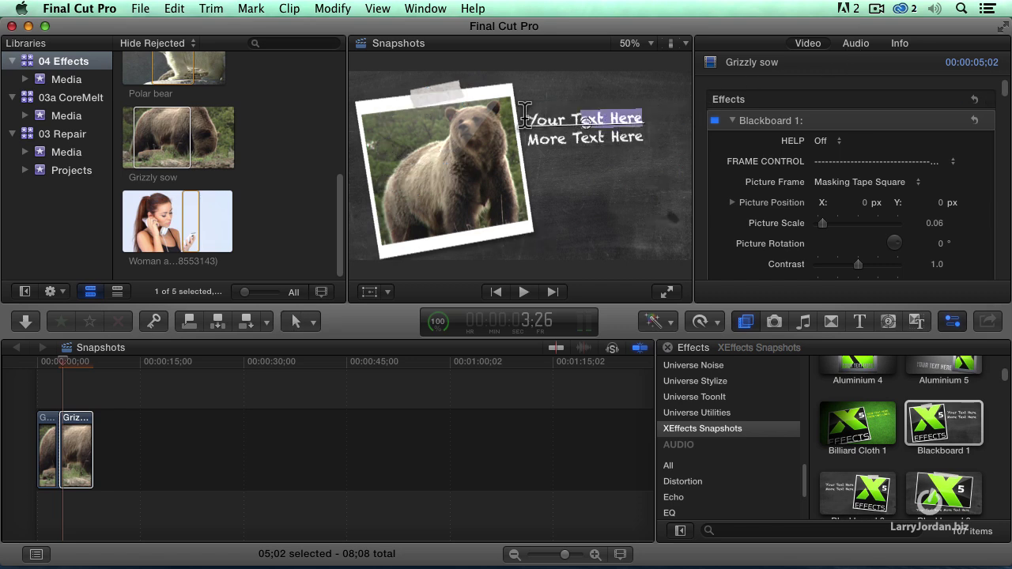
{"action": "type", "text": "Gri"}
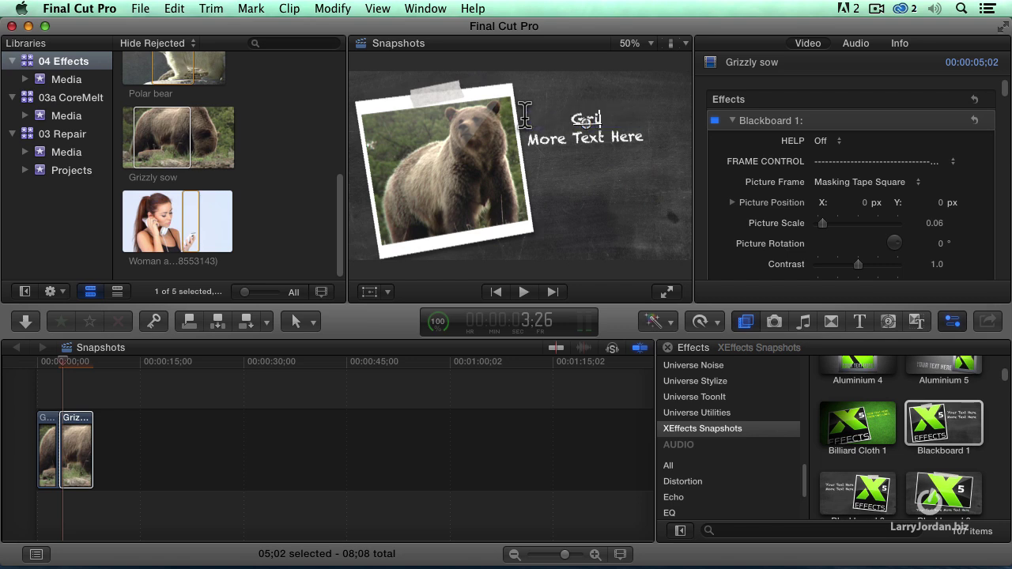
{"action": "type", "text": "zzly Bear"}
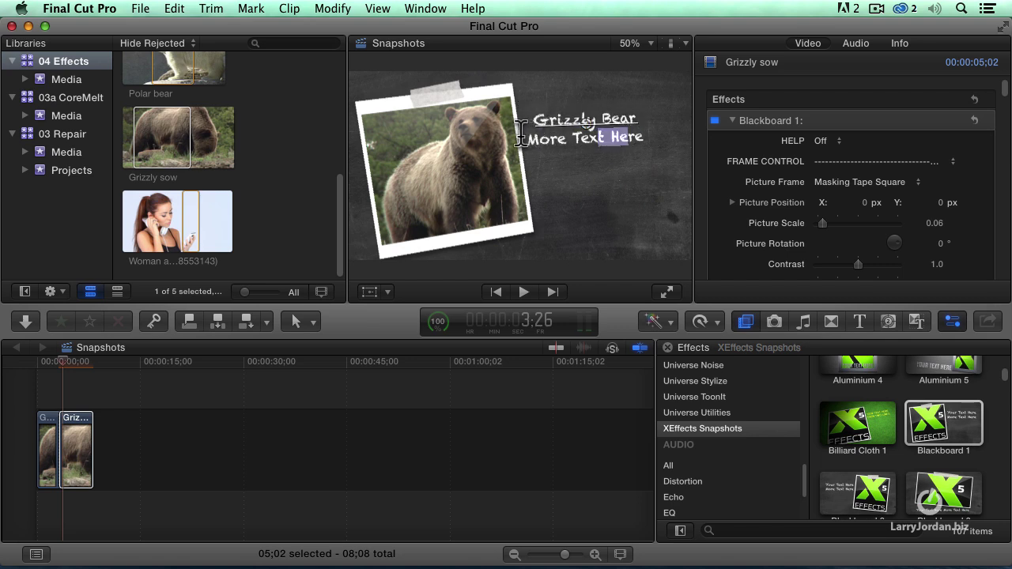
- Replace the second title line 'More Text Here' with 'Pacific Northwest' and zoom the timeline
{"action": "left_click_drag", "start_coordinate": [644, 138], "coordinate": [522, 136]}
{"action": "type", "text": "Pacfe"}
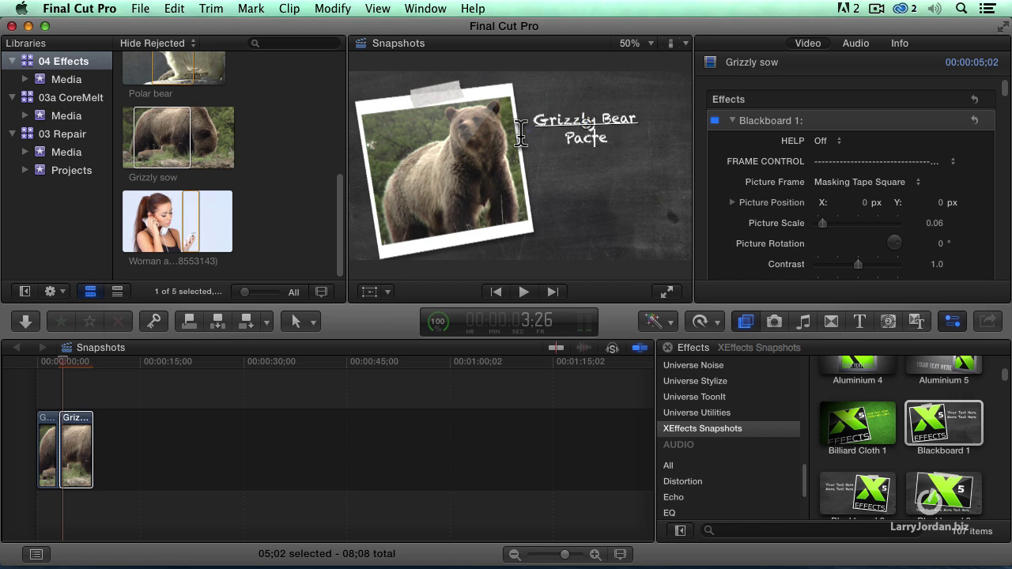
{"action": "key", "text": "BackSpace"}
{"action": "key", "text": "BackSpace"}
{"action": "type", "text": "ific Northwest"}
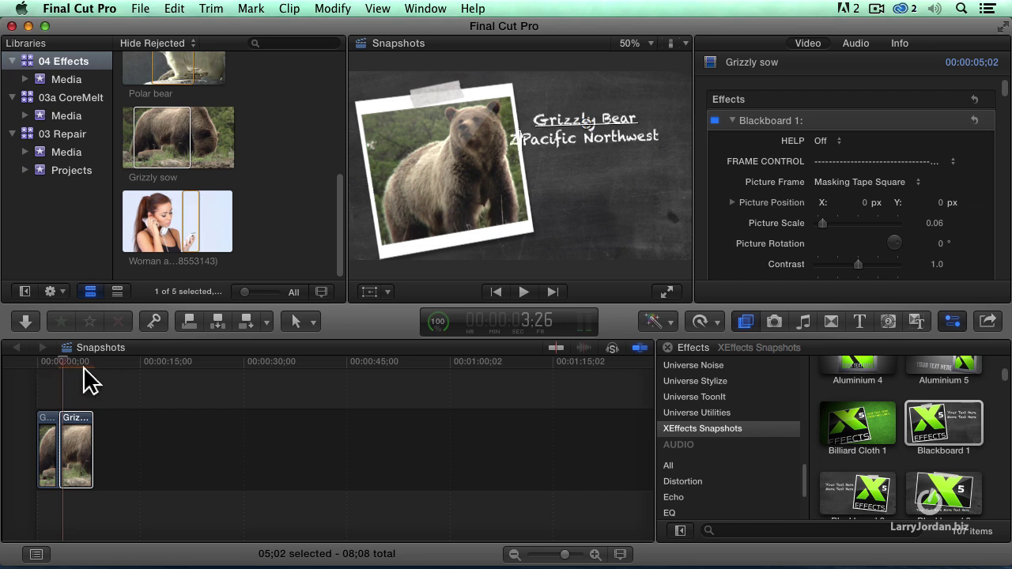
{"action": "key", "text": "shift+z"}
{"action": "left_click", "coordinate": [261, 363]}
{"action": "mouse_move", "coordinate": [261, 365]}
{"action": "left_mouse_down"}
{"action": "mouse_move", "coordinate": [497, 368]}
{"action": "mouse_move", "coordinate": [282, 379]}
{"action": "mouse_move", "coordinate": [527, 380]}
{"action": "mouse_move", "coordinate": [312, 384]}
{"action": "left_mouse_up"}
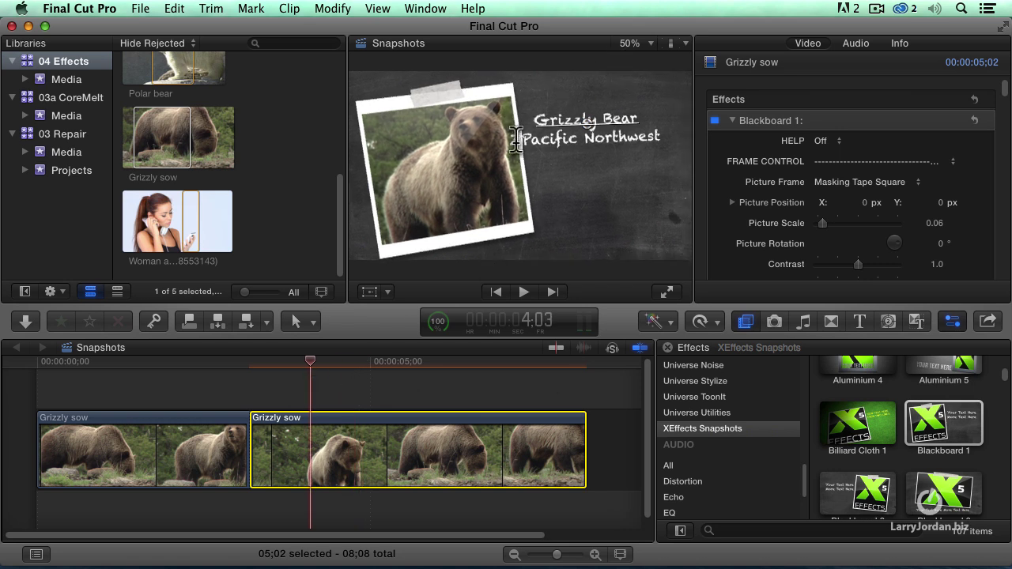
{"action": "left_click", "coordinate": [521, 143]}
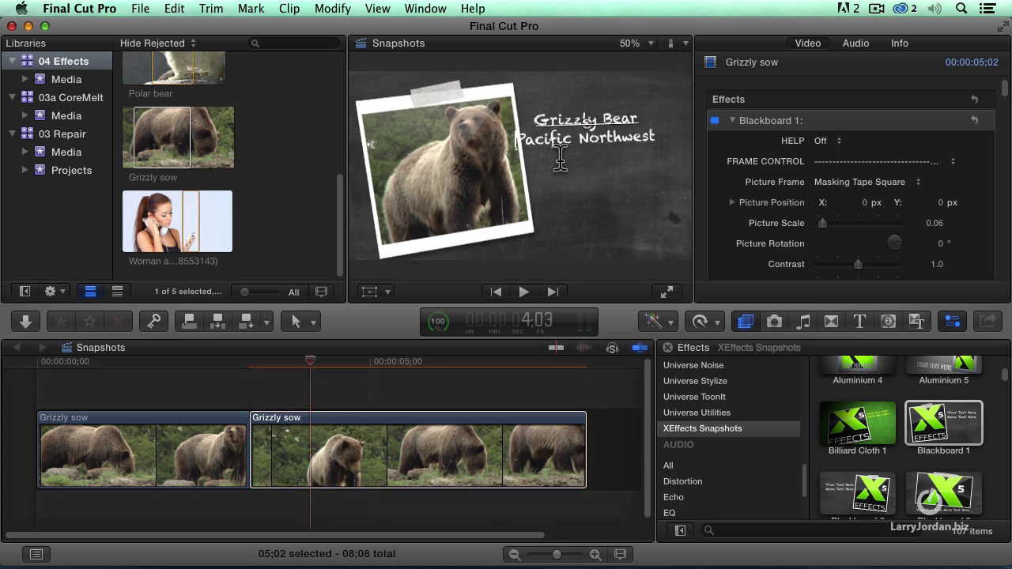
{"action": "mouse_move", "coordinate": [310, 372]}
{"action": "left_mouse_down"}
{"action": "mouse_move", "coordinate": [558, 372]}
{"action": "mouse_move", "coordinate": [411, 372]}
{"action": "left_mouse_up"}
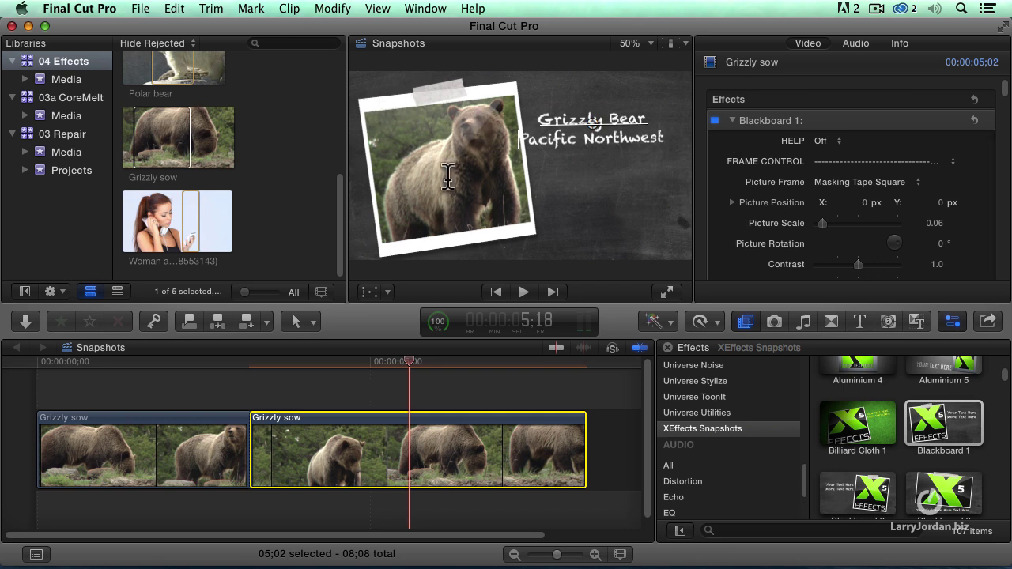
- Delete Blackboard 1 from the second clip and apply Brick & Wood 2 in its place
{"action": "scroll", "coordinate": [949, 451], "scroll_direction": "down", "scroll_amount": 5}
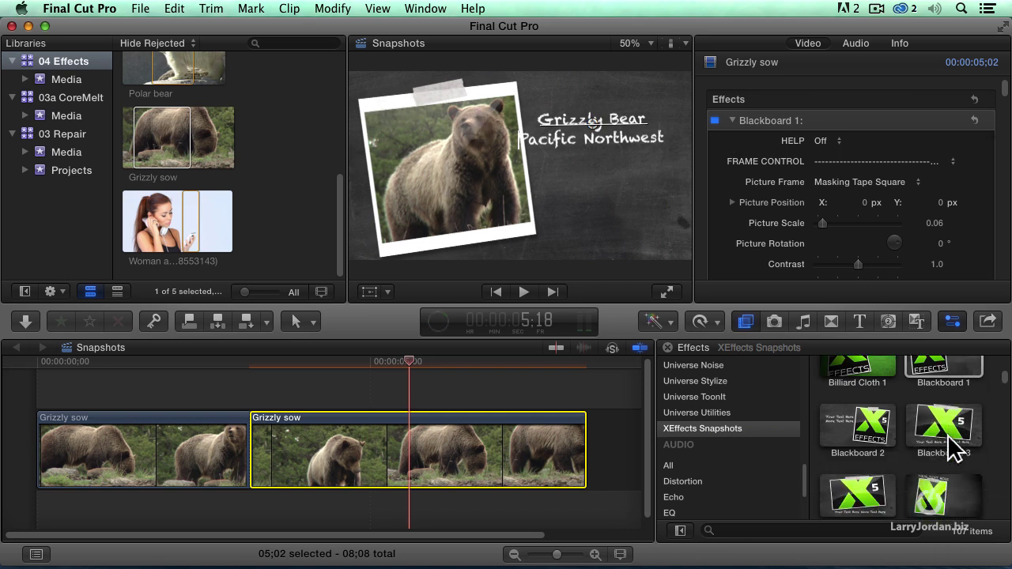
{"action": "scroll", "coordinate": [957, 447], "scroll_direction": "down", "scroll_amount": 3}
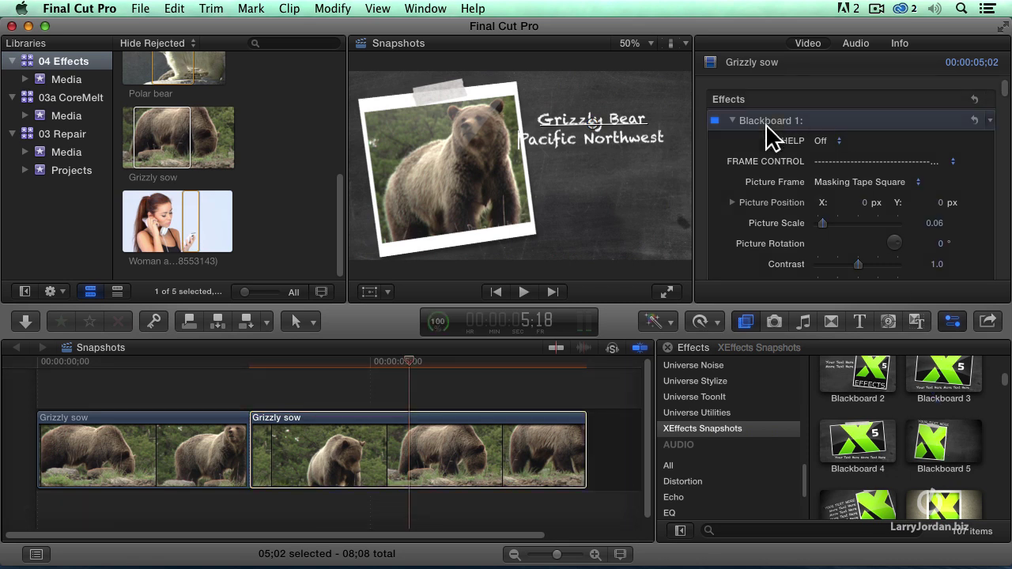
{"action": "key", "text": "Delete"}
{"action": "scroll", "coordinate": [962, 506], "scroll_direction": "down", "scroll_amount": 3}
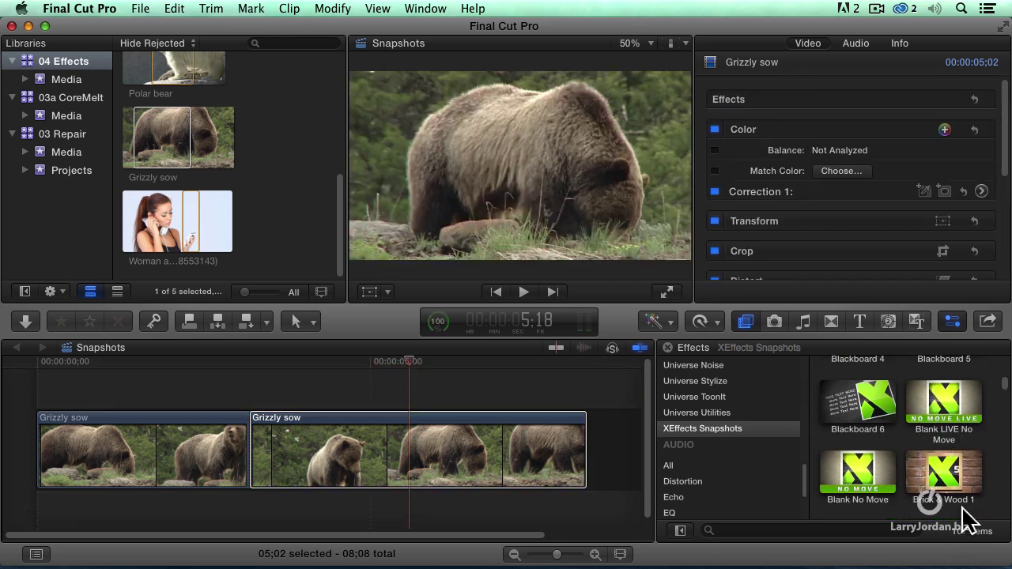
{"action": "scroll", "coordinate": [962, 506], "scroll_direction": "down", "scroll_amount": 3}
{"action": "scroll", "coordinate": [961, 506], "scroll_direction": "down", "scroll_amount": 3}
{"action": "scroll", "coordinate": [949, 497], "scroll_direction": "up", "scroll_amount": 1}
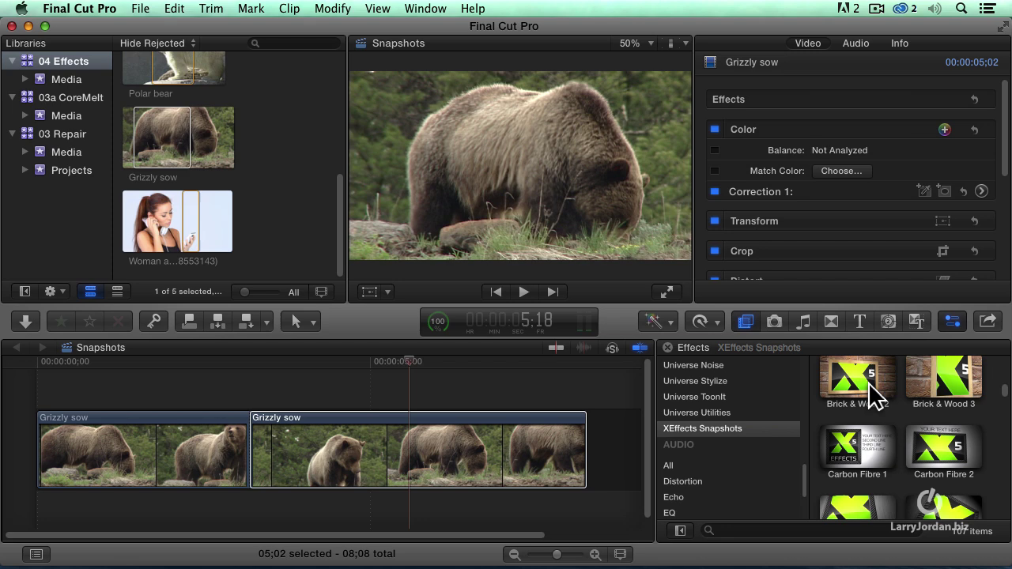
{"action": "left_click_drag", "start_coordinate": [862, 378], "coordinate": [337, 426]}
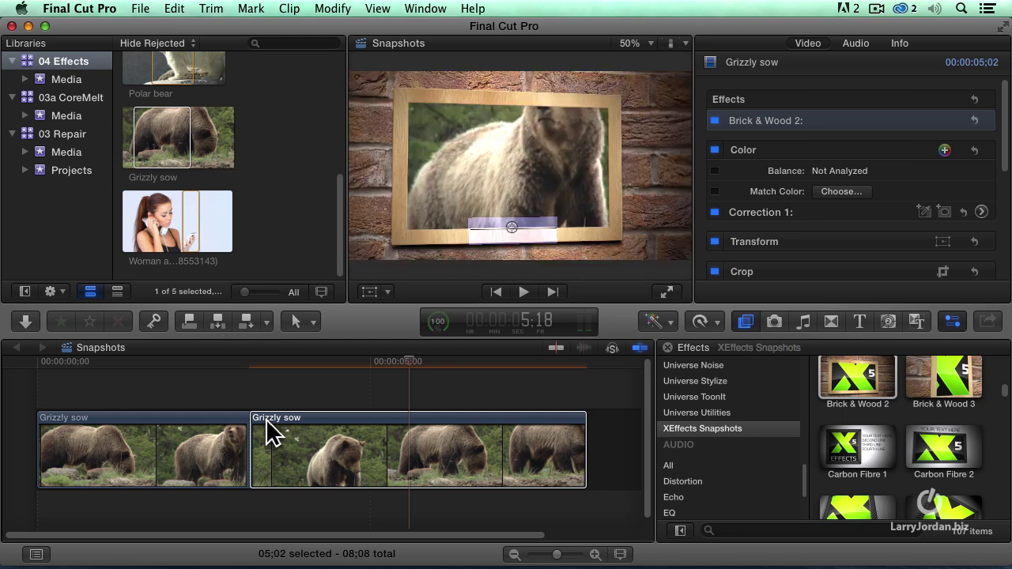
- Reduce the Brick & Wood 2 picture scale from 0.1 to 0.07 and scrub back to review
{"action": "left_click", "coordinate": [463, 456]}
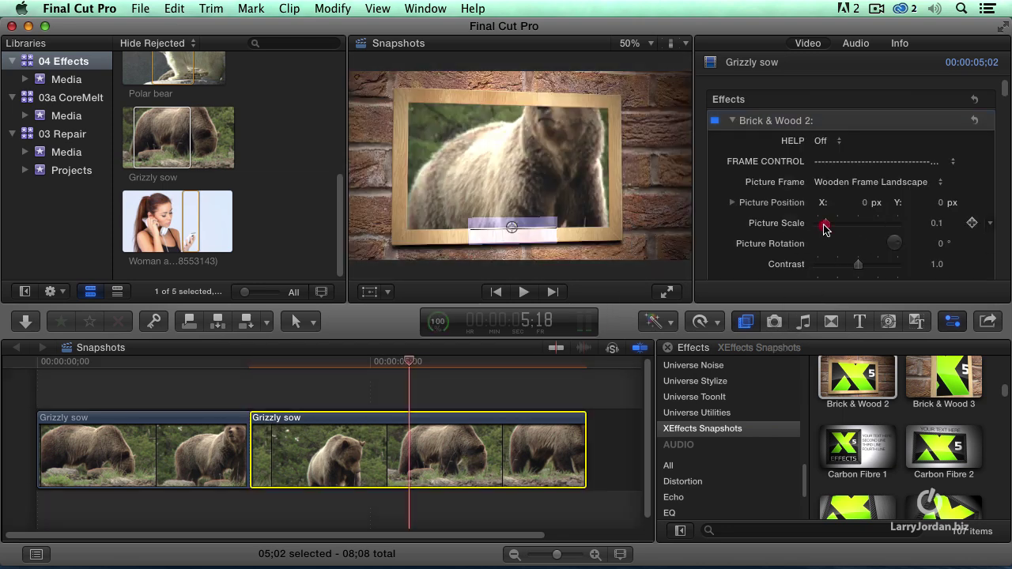
{"action": "left_click_drag", "start_coordinate": [823, 228], "coordinate": [824, 227]}
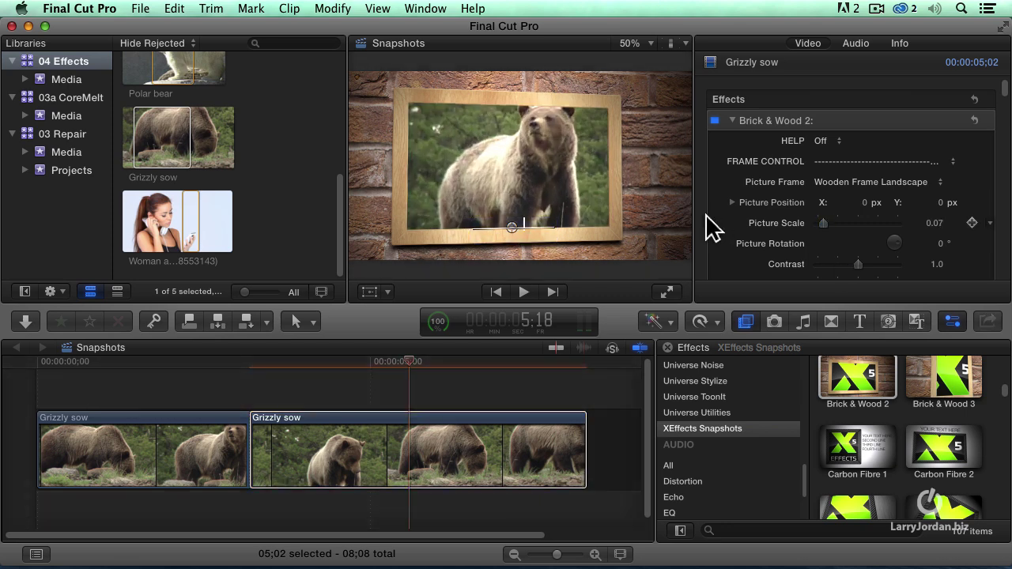
{"action": "scroll", "coordinate": [706, 214], "scroll_direction": "down", "scroll_amount": 3}
{"action": "mouse_move", "coordinate": [405, 364]}
{"action": "left_mouse_down"}
{"action": "mouse_move", "coordinate": [242, 363]}
{"action": "mouse_move", "coordinate": [517, 366]}
{"action": "mouse_move", "coordinate": [248, 373]}
{"action": "mouse_move", "coordinate": [545, 373]}
{"action": "mouse_move", "coordinate": [249, 378]}
{"action": "mouse_move", "coordinate": [383, 367]}
{"action": "left_mouse_up"}
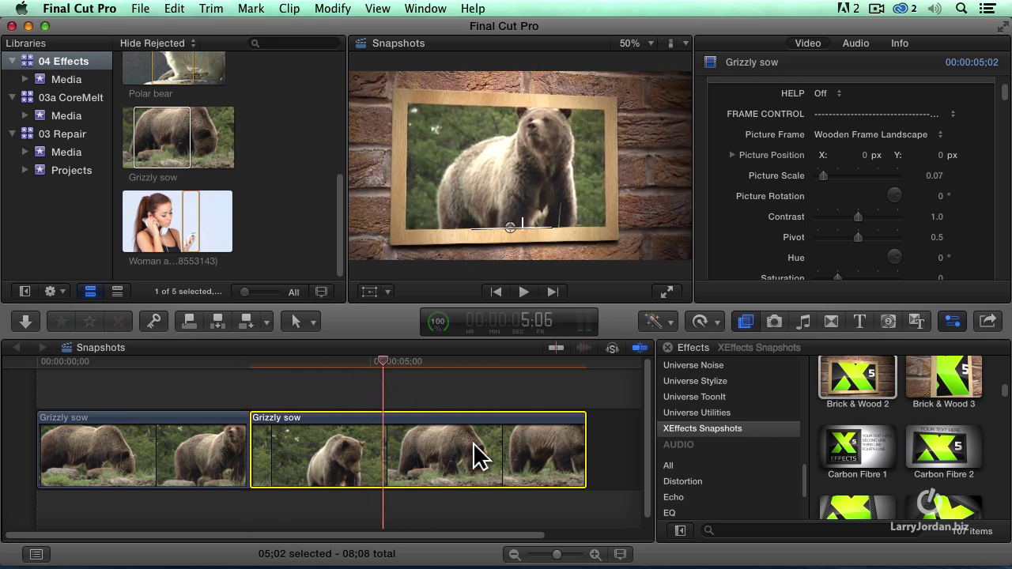
{"action": "scroll", "coordinate": [721, 143], "scroll_direction": "up", "scroll_amount": 3}
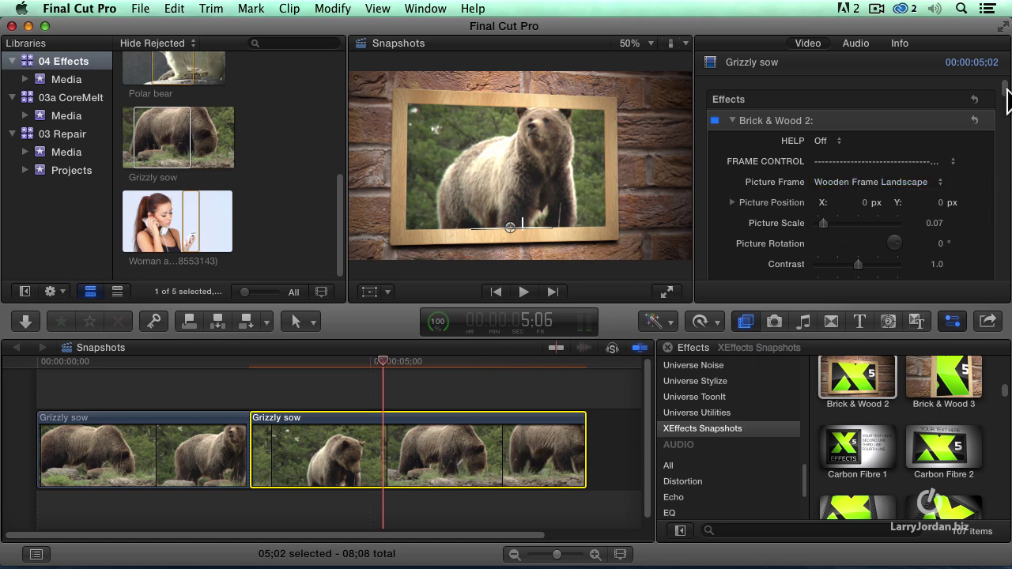
{"action": "left_click_drag", "start_coordinate": [1006, 89], "coordinate": [1004, 130]}
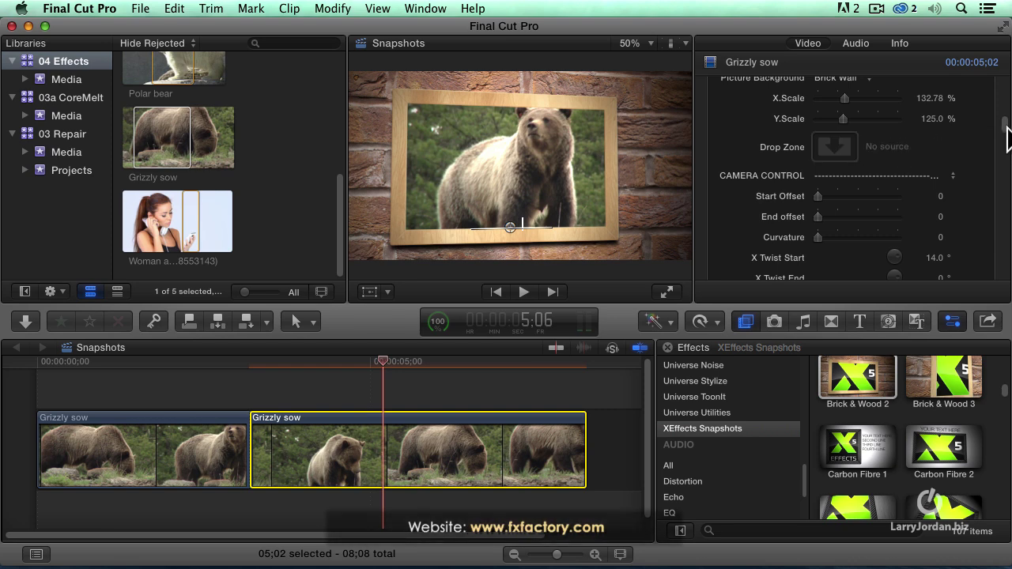
{"action": "left_click_drag", "start_coordinate": [1007, 126], "coordinate": [1005, 170]}
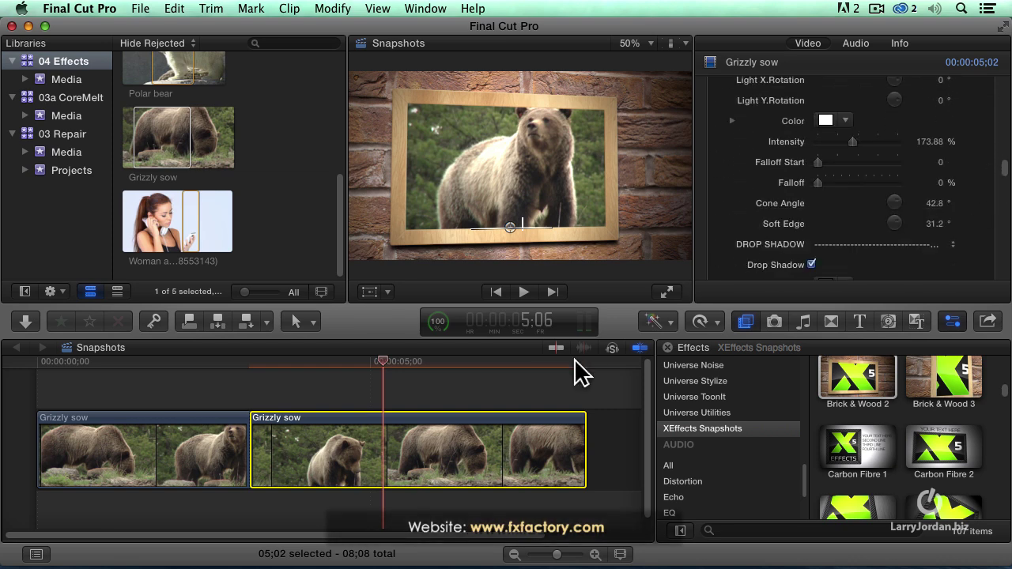